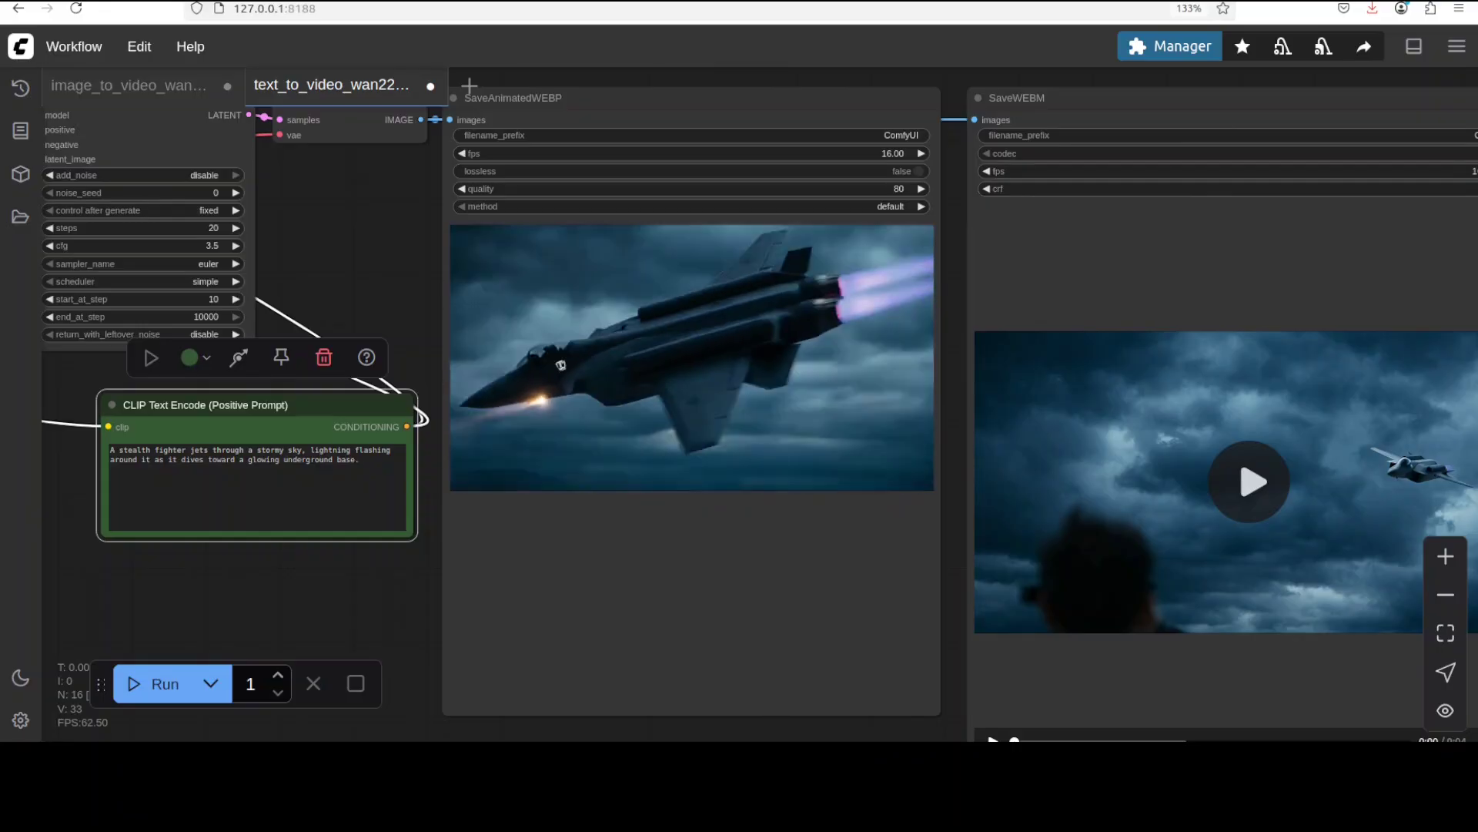
Switch to Google AI Studio and play the generated Stealth Fighter Strike video.
{"action": "key", "text": "ctrl+Tab"}
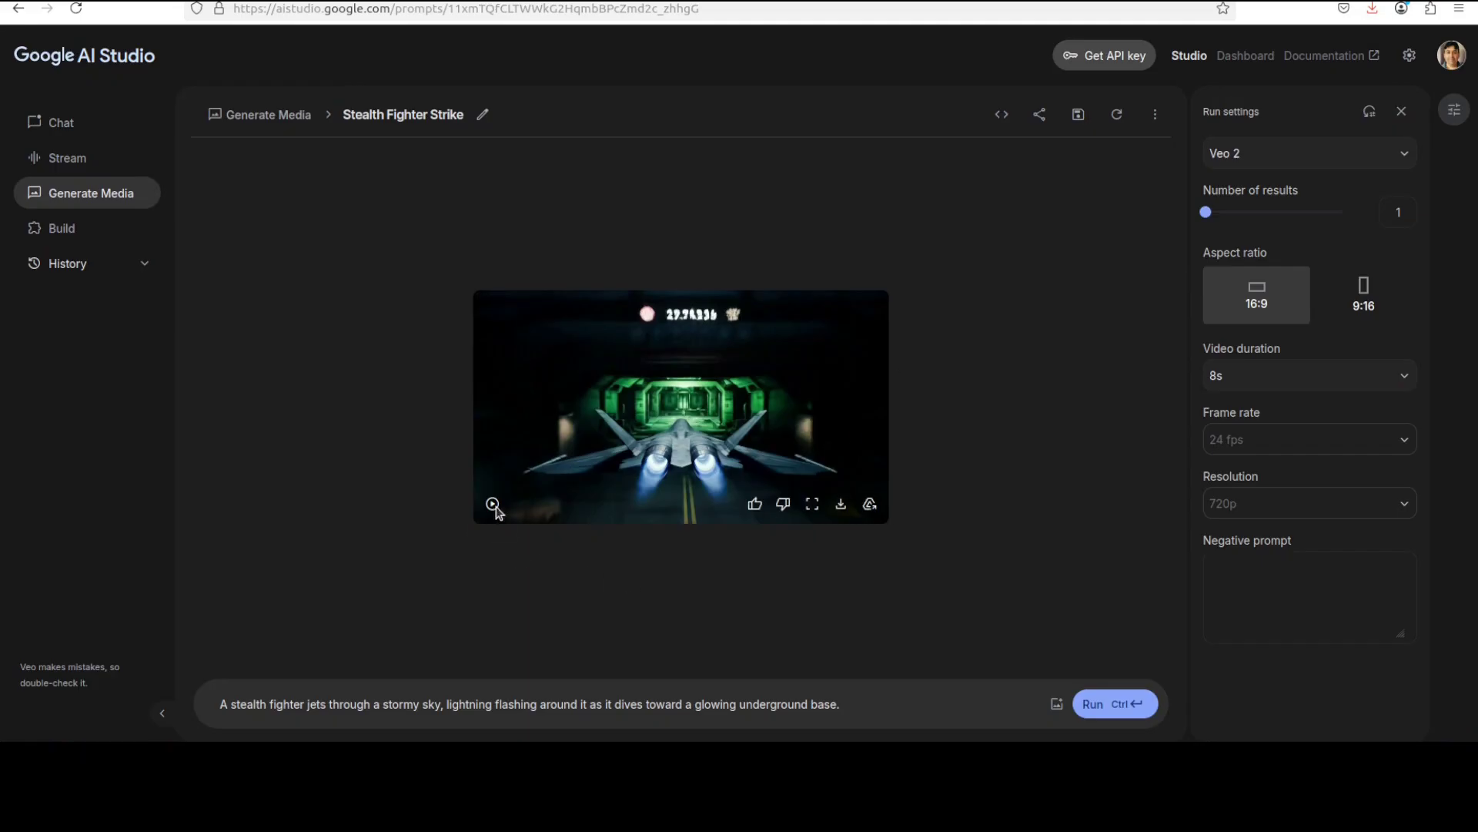
{"action": "left_click", "coordinate": [492, 504]}
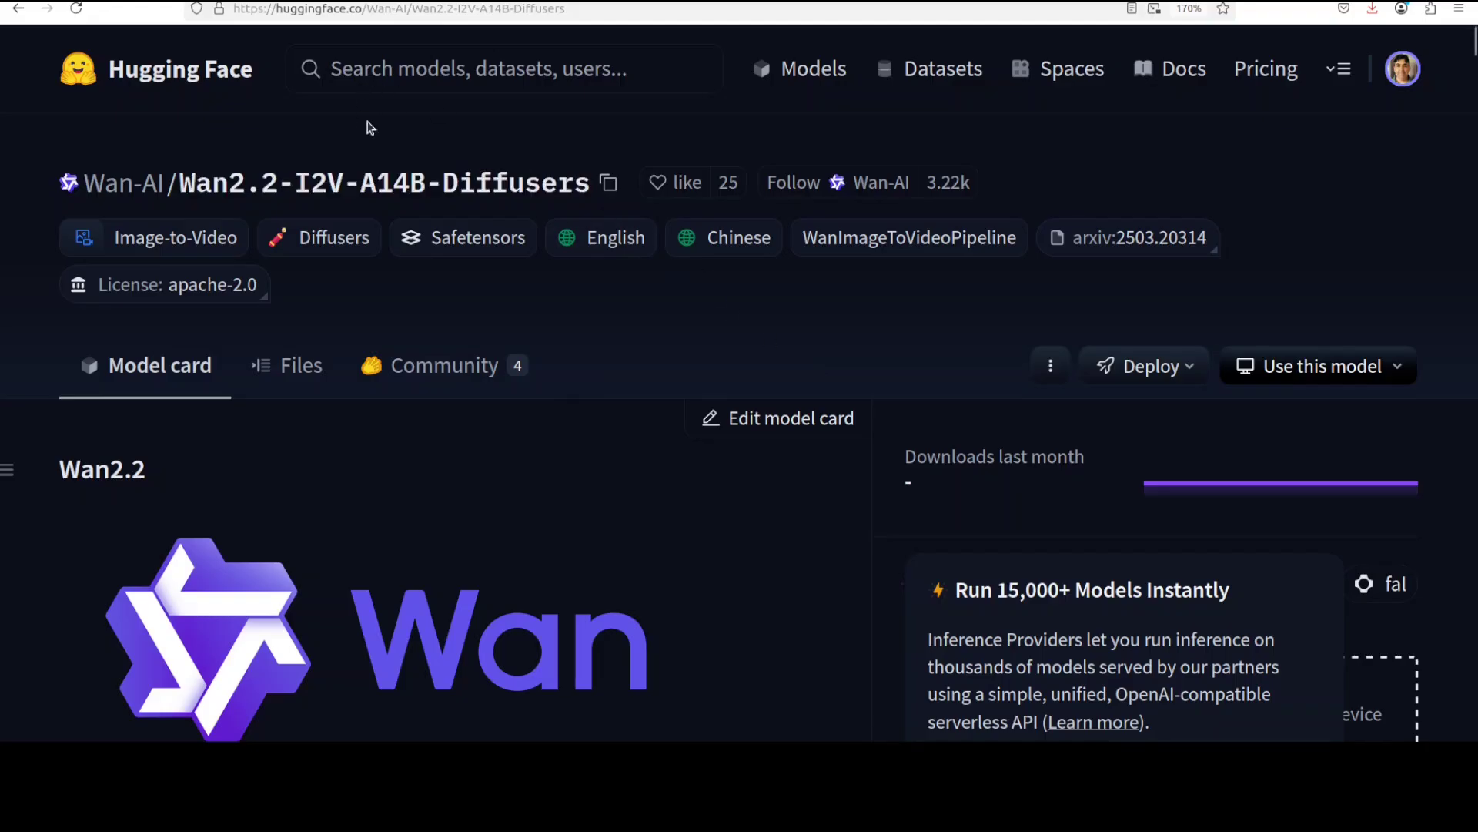
Switch from the Hugging Face model card to the YouTube channel and look over its wan2.2 search results.
{"action": "key", "text": "ctrl+Tab"}
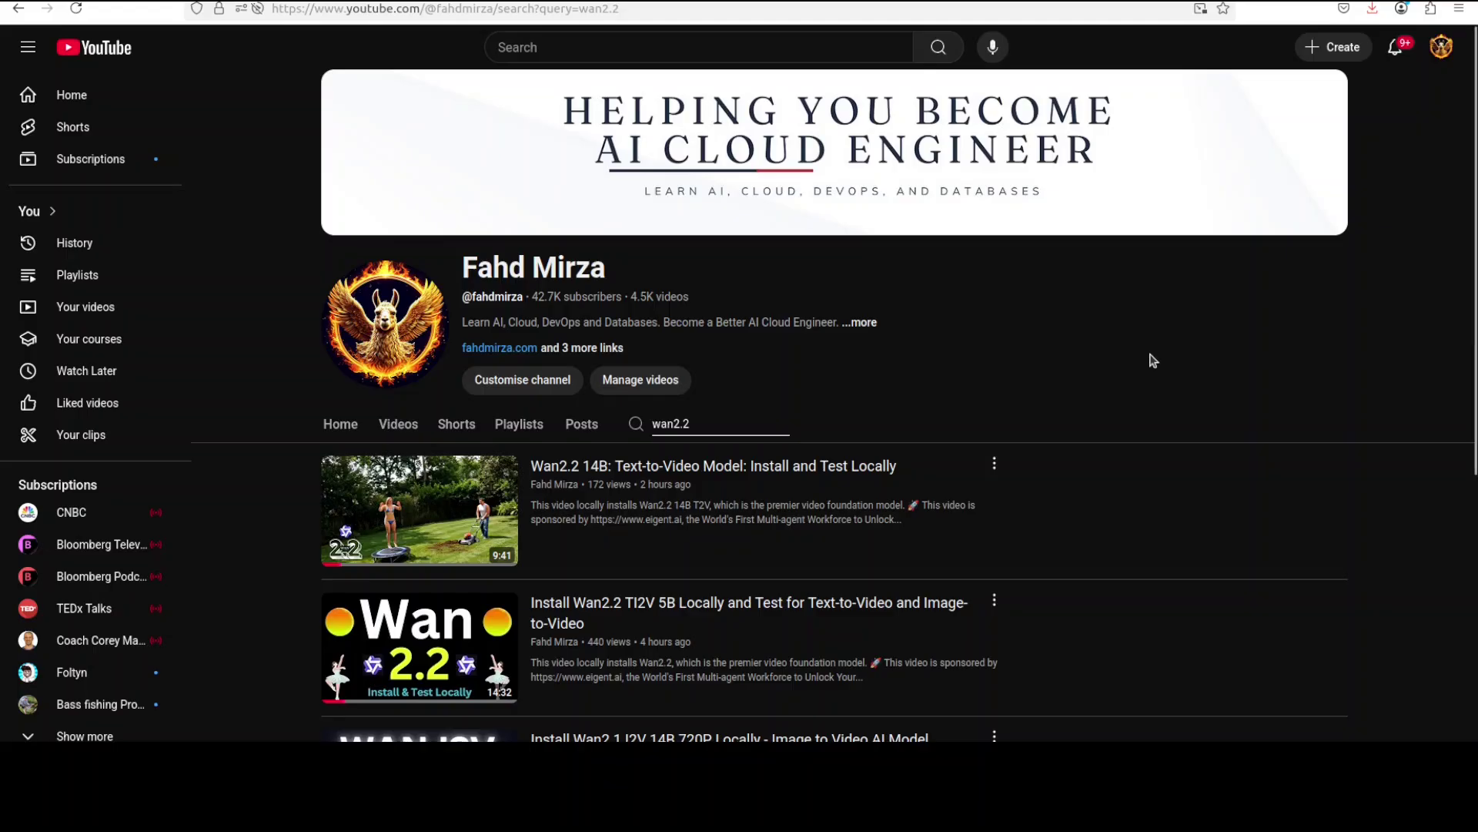
{"action": "scroll", "coordinate": [1137, 462], "scroll_direction": "down", "scroll_amount": 2}
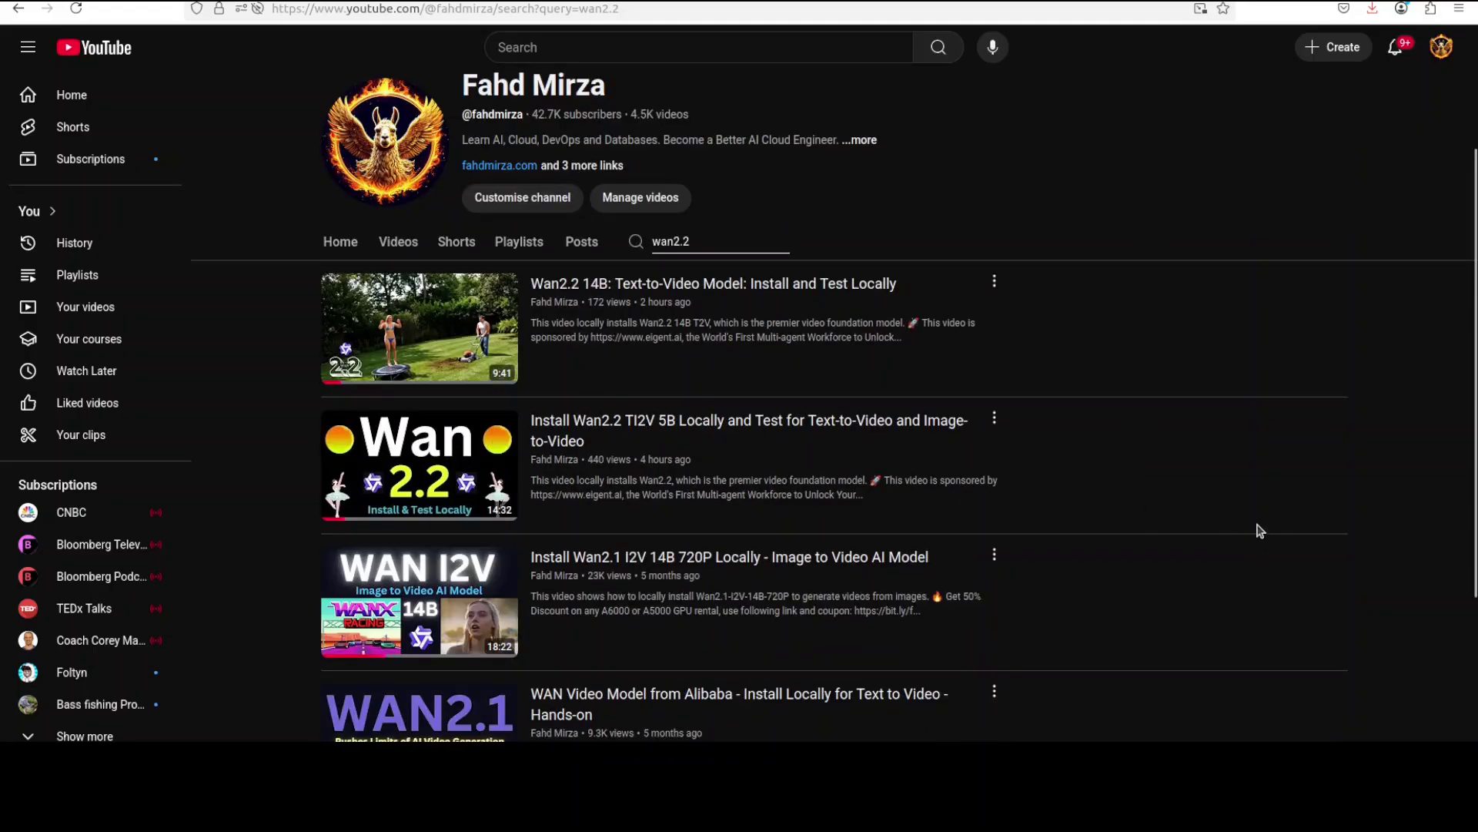
{"action": "scroll", "coordinate": [1190, 531], "scroll_direction": "up", "scroll_amount": 2}
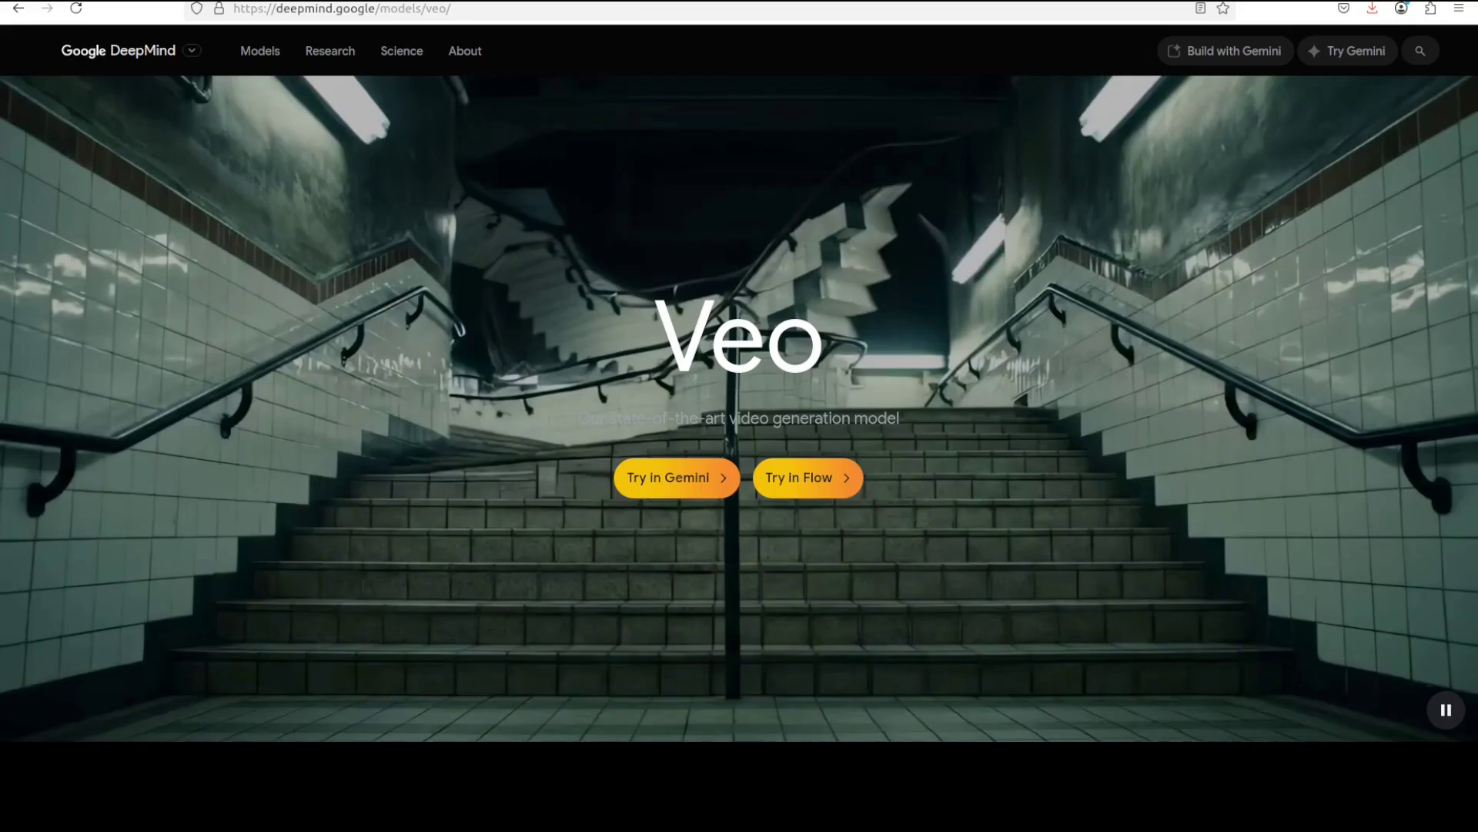
Switch to the terminal, check the GPU memory usage and GPU model in the nvidia-smi output, and minimize the window.
{"action": "key", "text": "ctrl+Tab"}
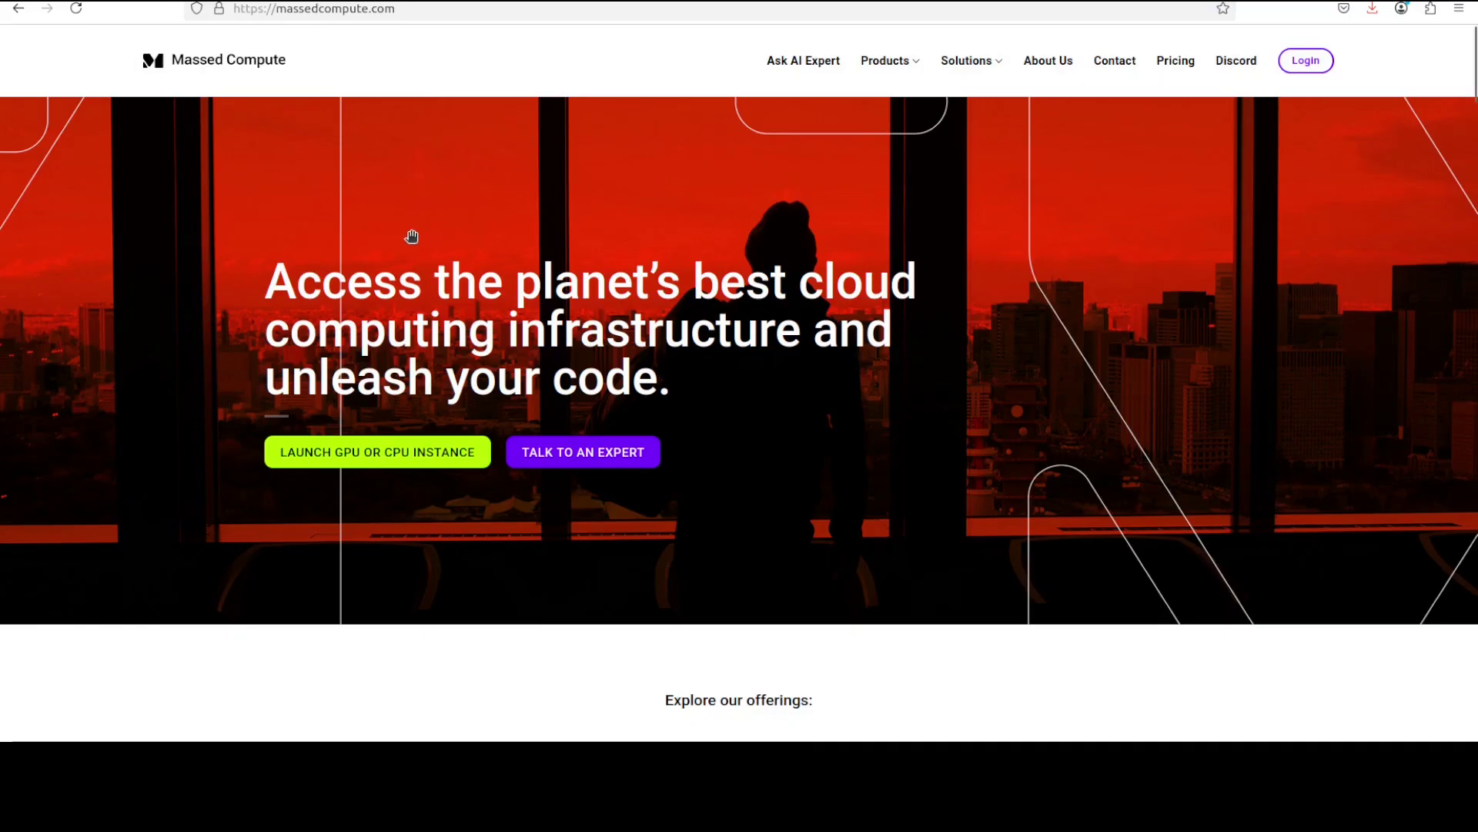
{"action": "key", "text": "alt+Tab"}
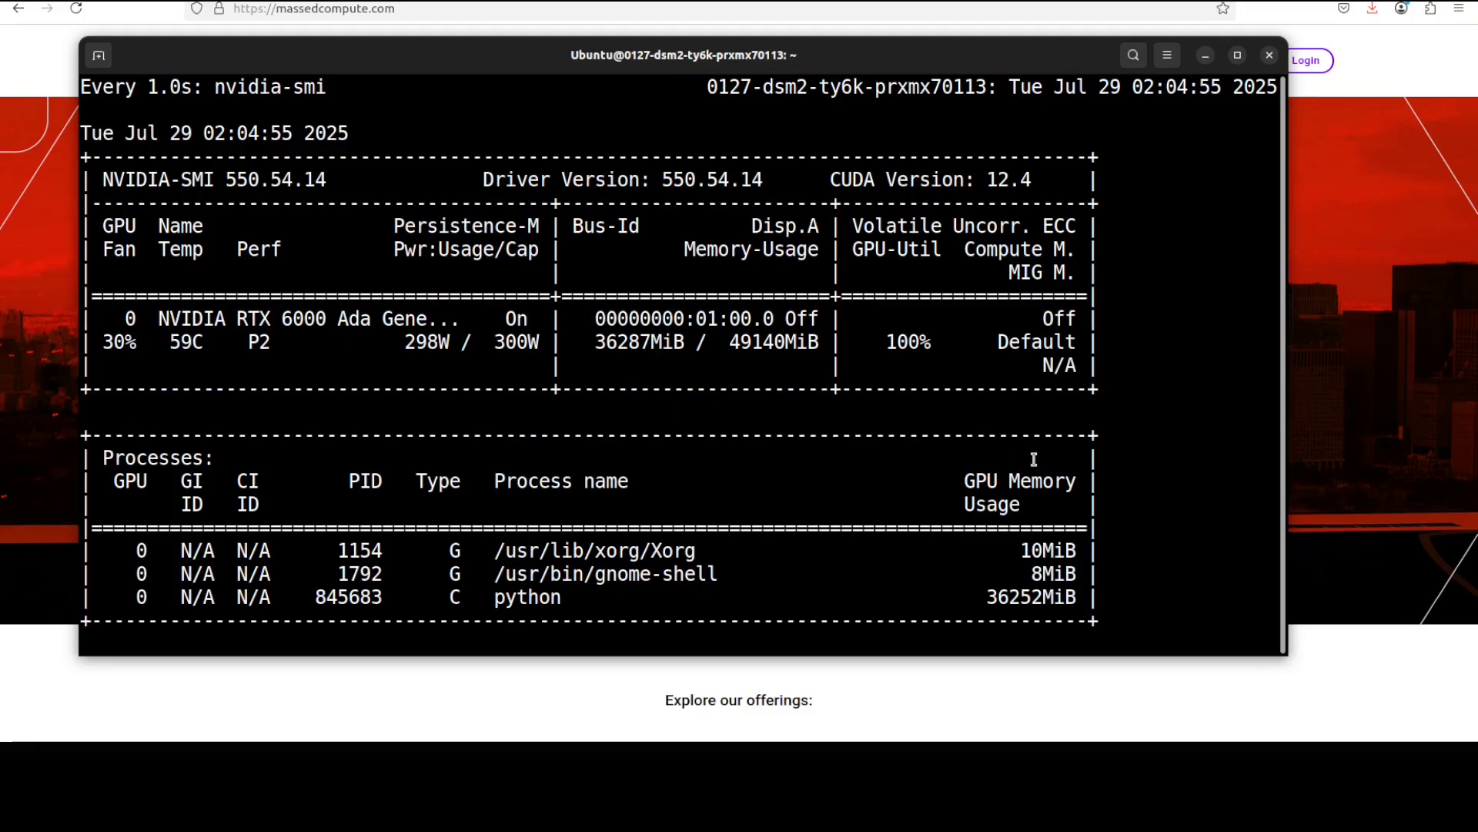
{"action": "left_click_drag", "start_coordinate": [594, 342], "coordinate": [819, 341]}
{"action": "left_click_drag", "start_coordinate": [203, 318], "coordinate": [348, 318]}
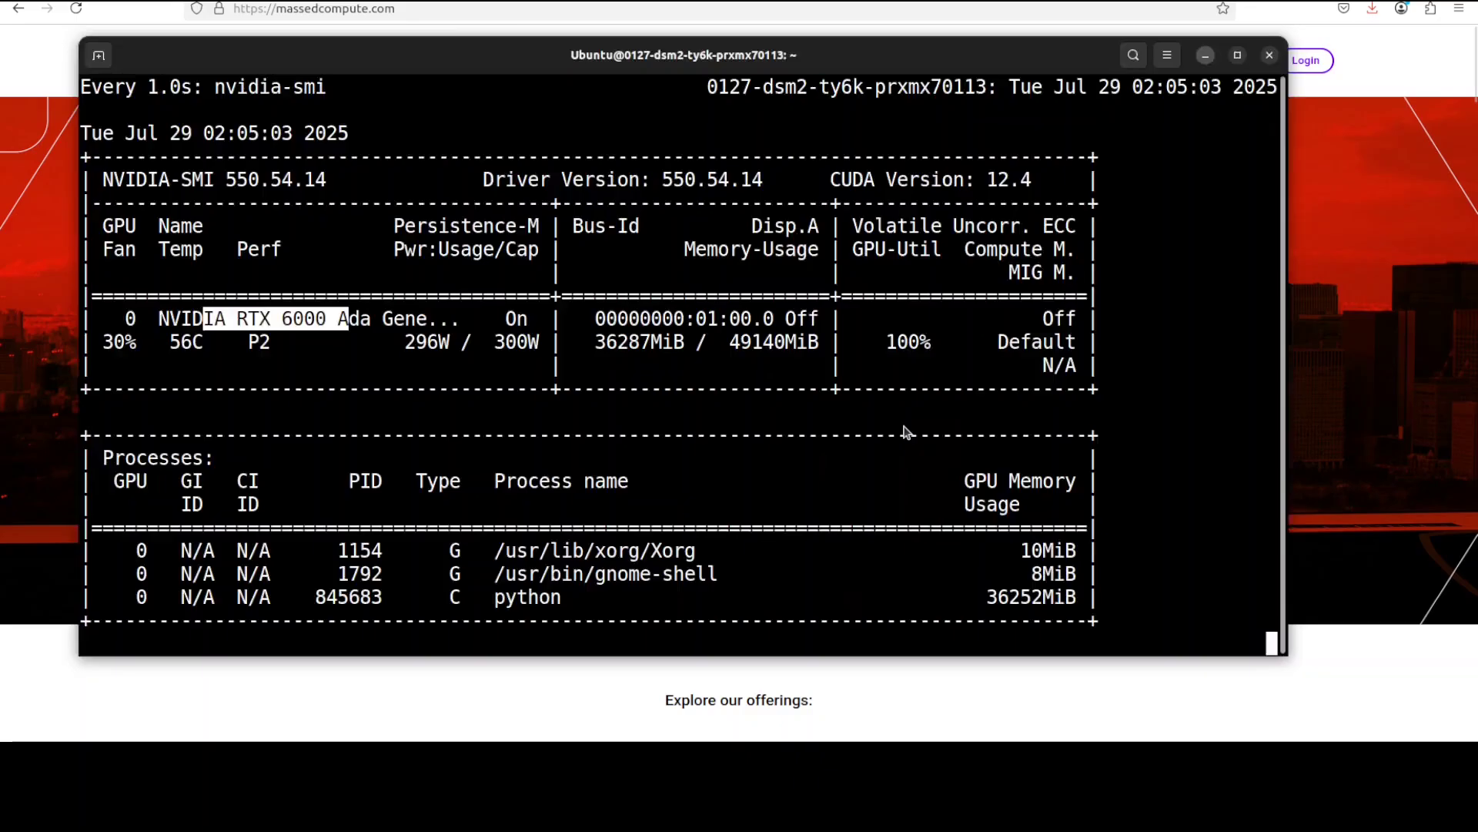
{"action": "left_click", "coordinate": [1205, 57]}
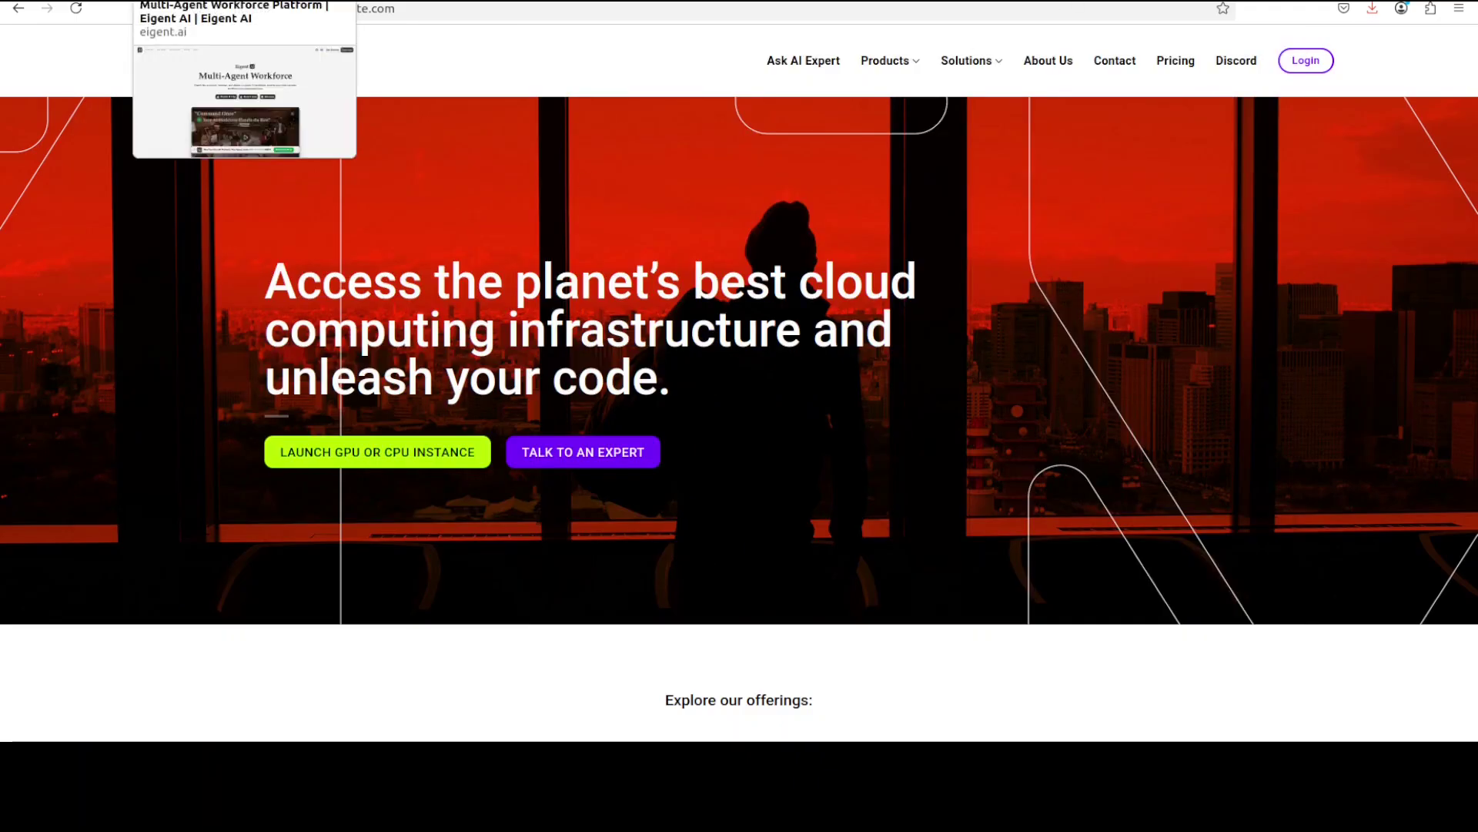
Visit the Eigent AI page and return to the ComfyUI text-to-video workflow with the phoenix prompt.
{"action": "left_click", "coordinate": [244, 1]}
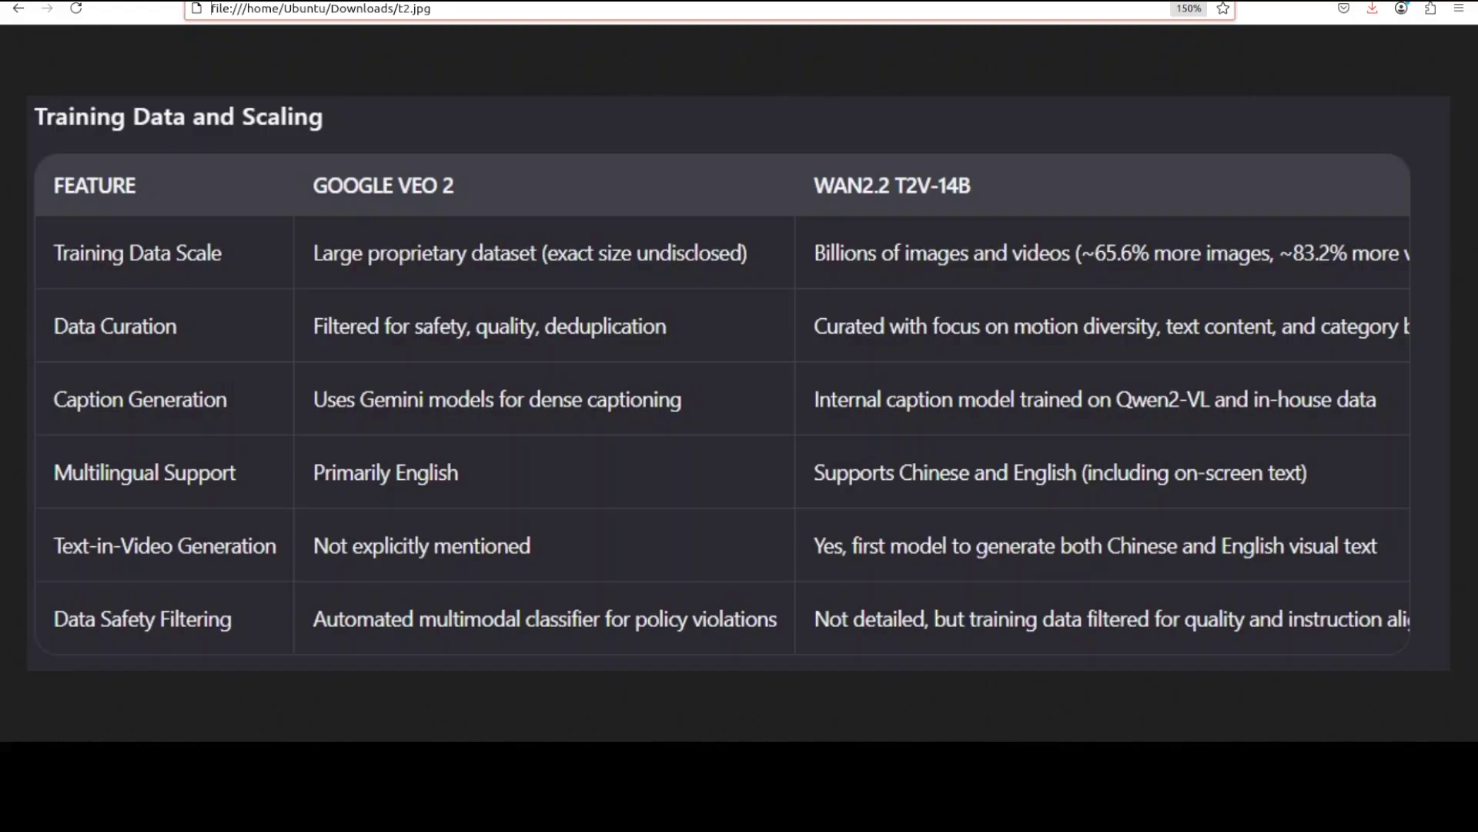
{"action": "key", "text": "ctrl+Page_Up"}
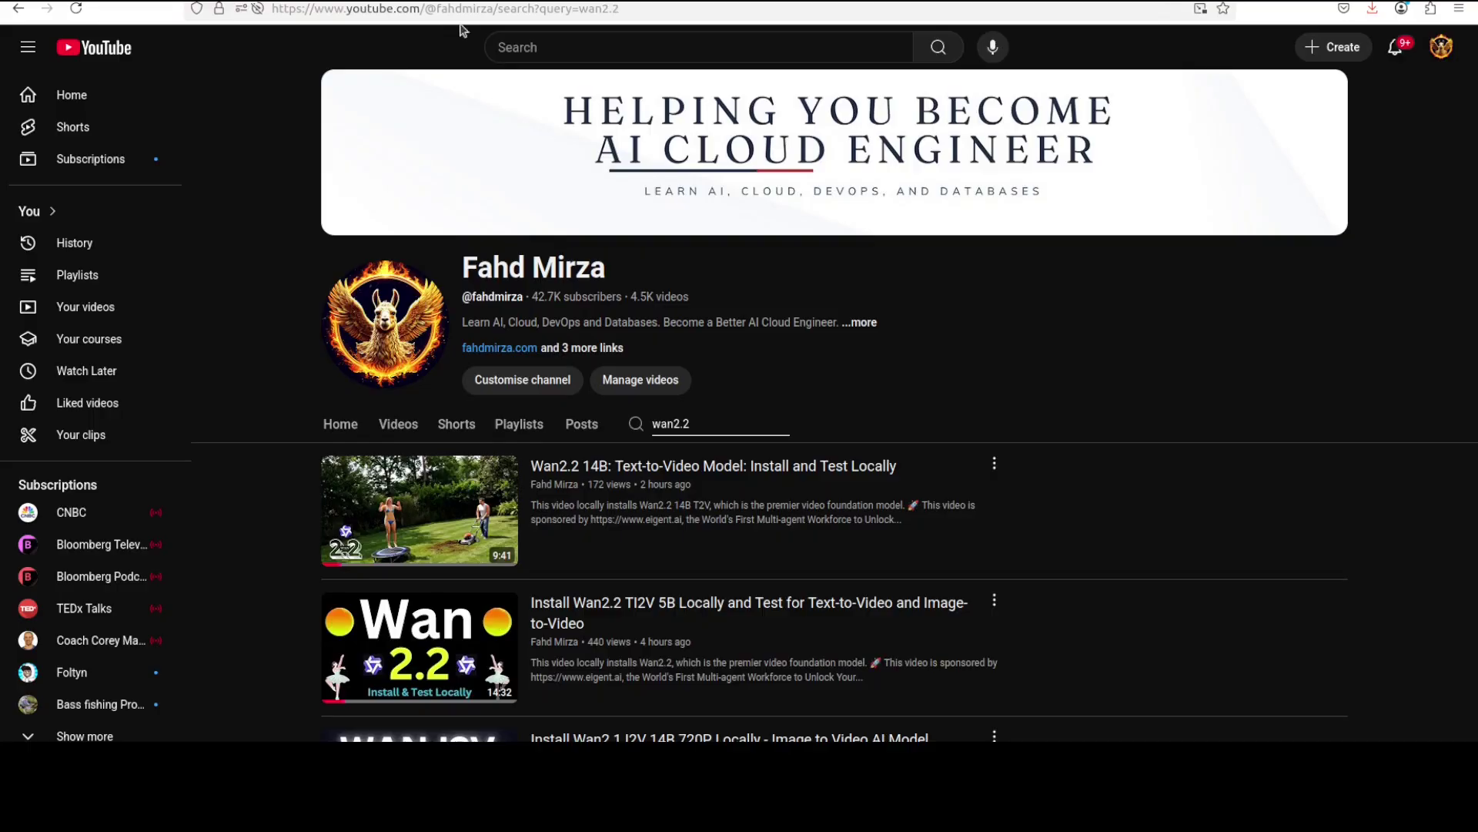
{"action": "mouse_move", "coordinate": [732, 1]}
{"action": "left_click", "coordinate": [732, 77]}
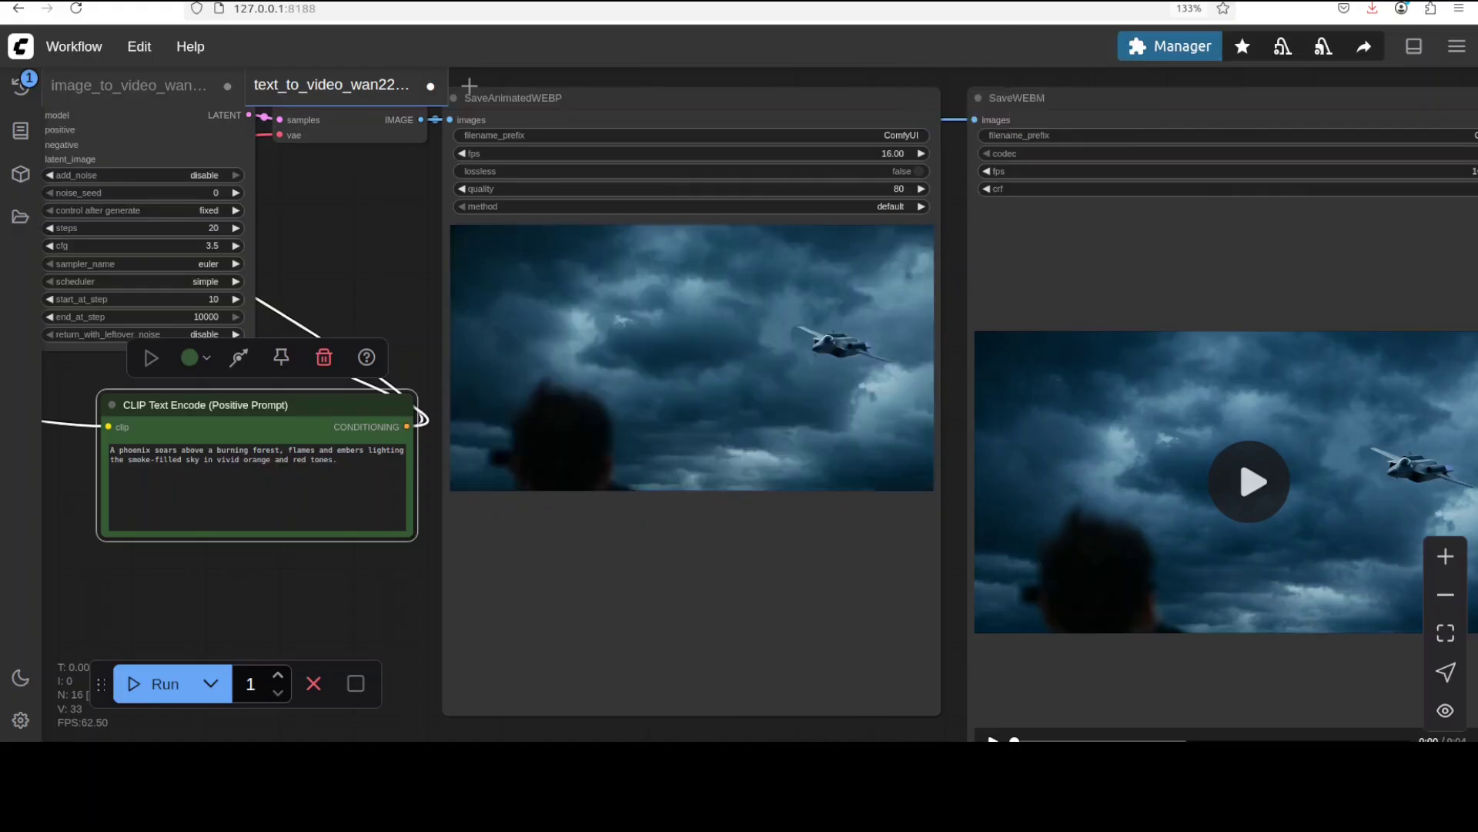
Open the comparison image t5.jpg from the Downloads folder in place of t4.jpg.
{"action": "key", "text": "ctrl+Tab"}
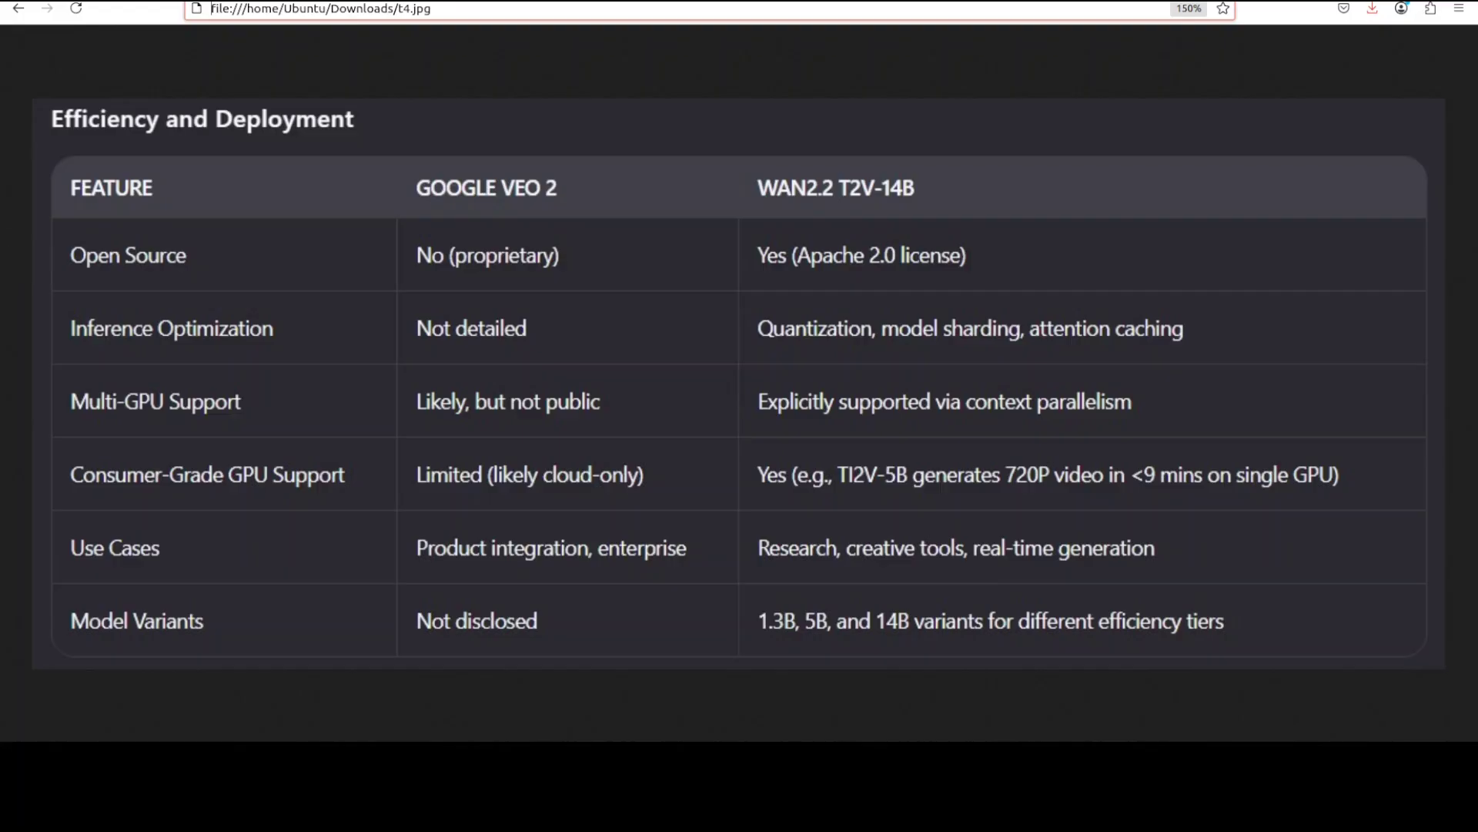
{"action": "key", "text": "End"}
{"action": "key", "text": "Left"}
{"action": "key", "text": "Left"}
{"action": "key", "text": "Left"}
{"action": "key", "text": "Left"}
{"action": "key", "text": "BackSpace"}
{"action": "type", "text": "5"}
{"action": "key", "text": "Return"}
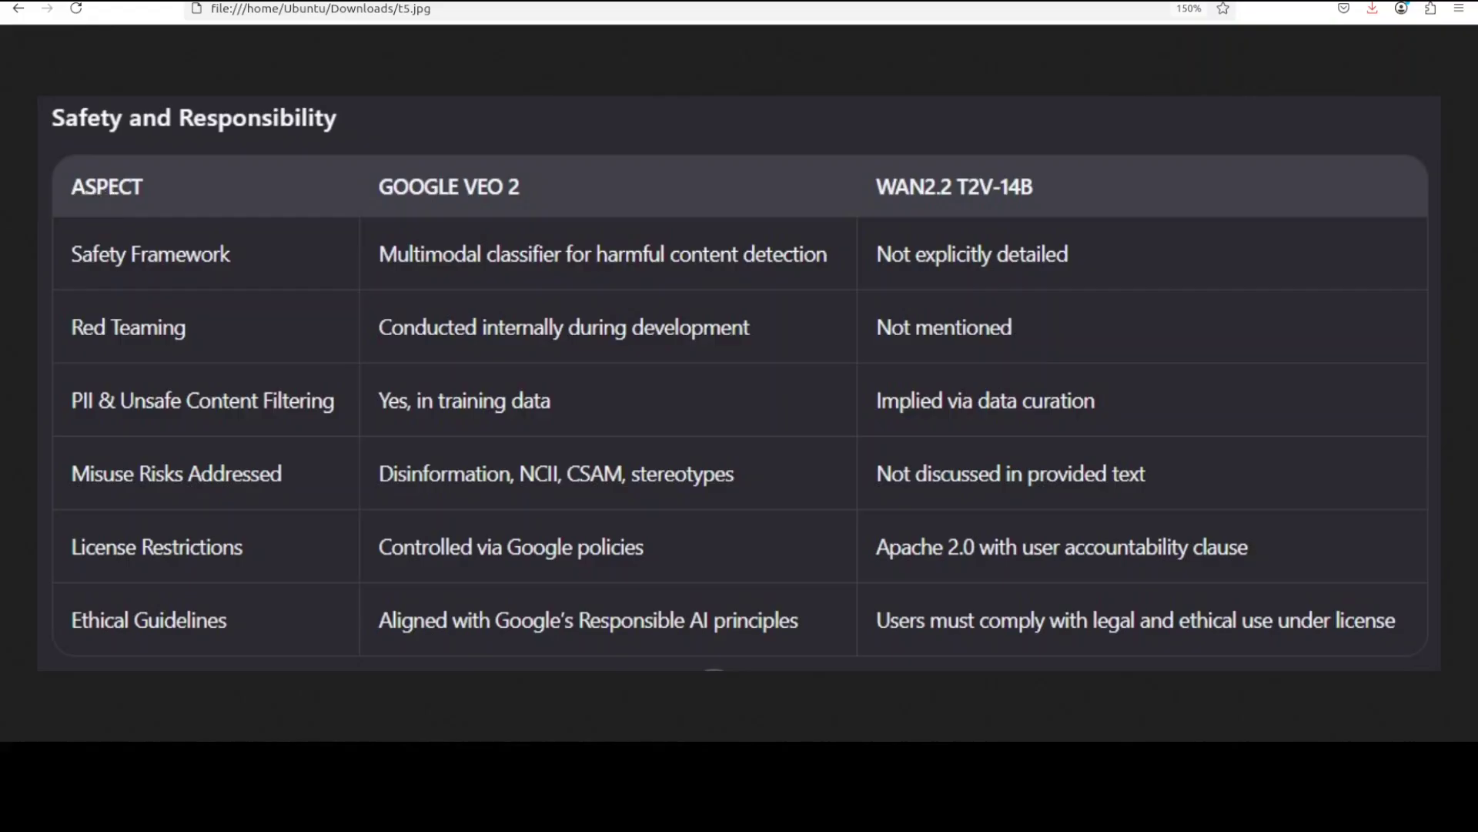
Switch through the Veo and Hugging Face pages to Google AI Studio and play the generated phoenix video.
{"action": "key", "text": "ctrl+Tab"}
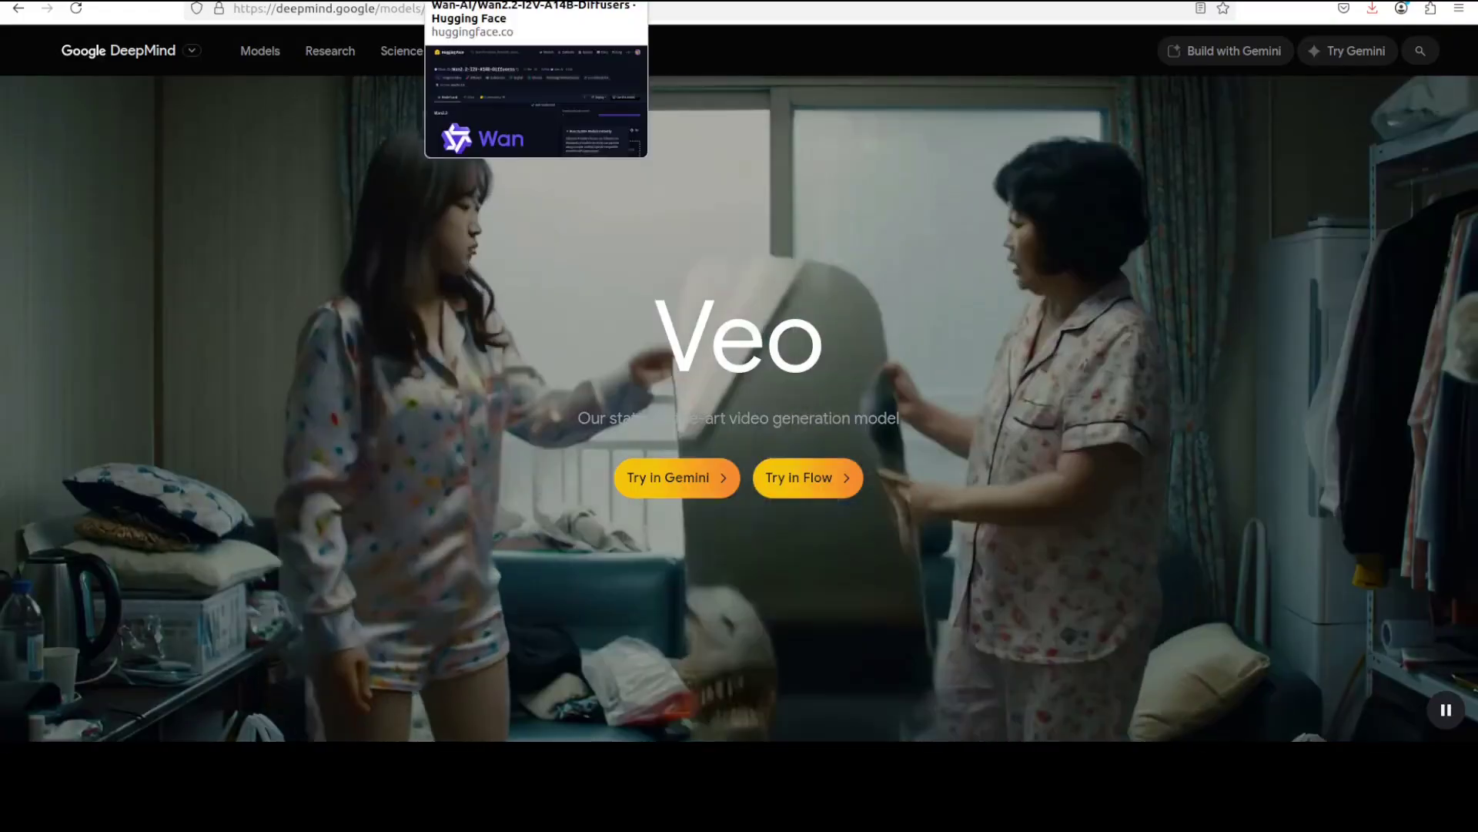
{"action": "key", "text": "ctrl+Tab"}
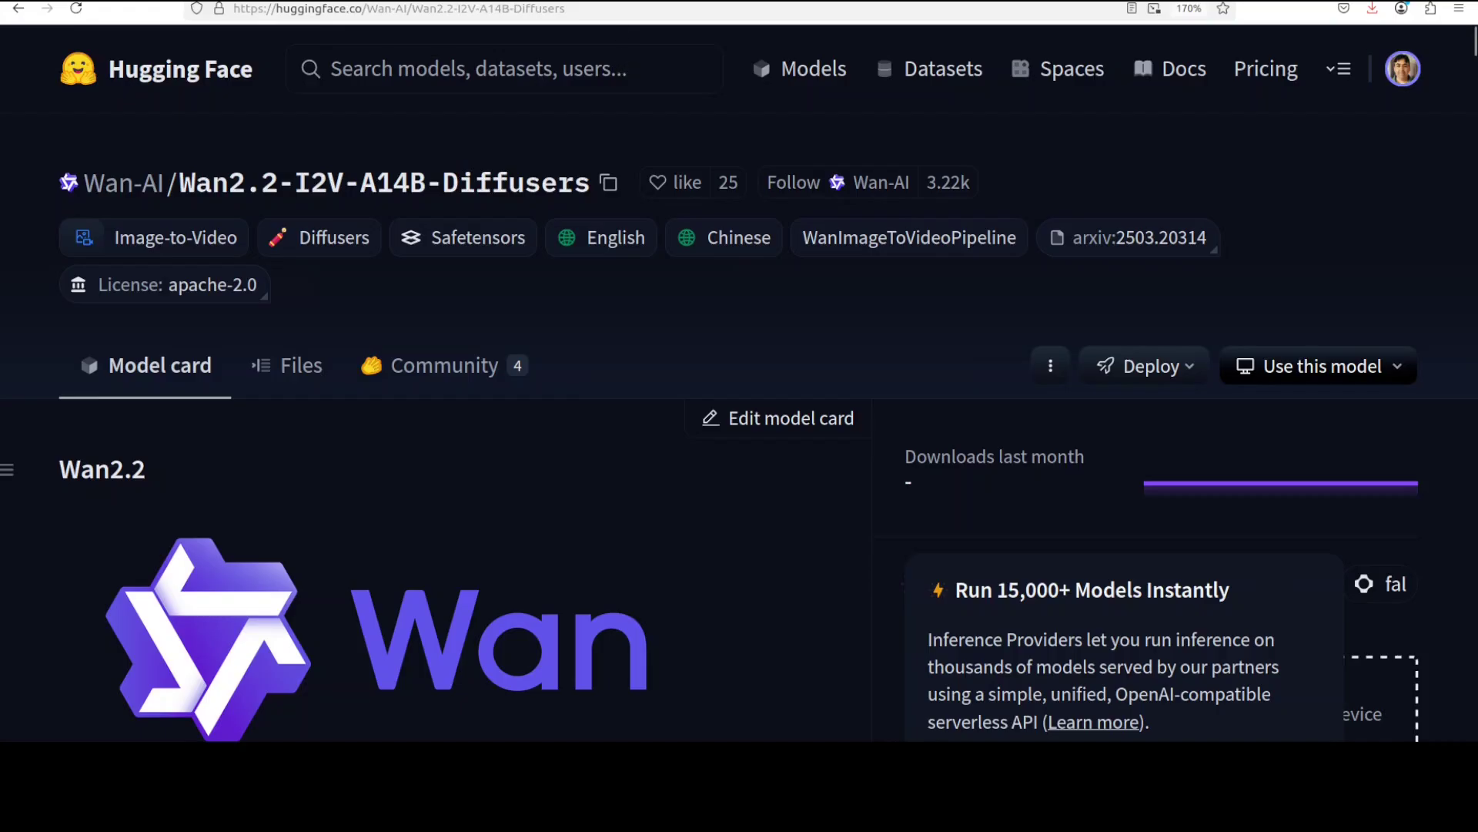
{"action": "key", "text": "ctrl+Tab"}
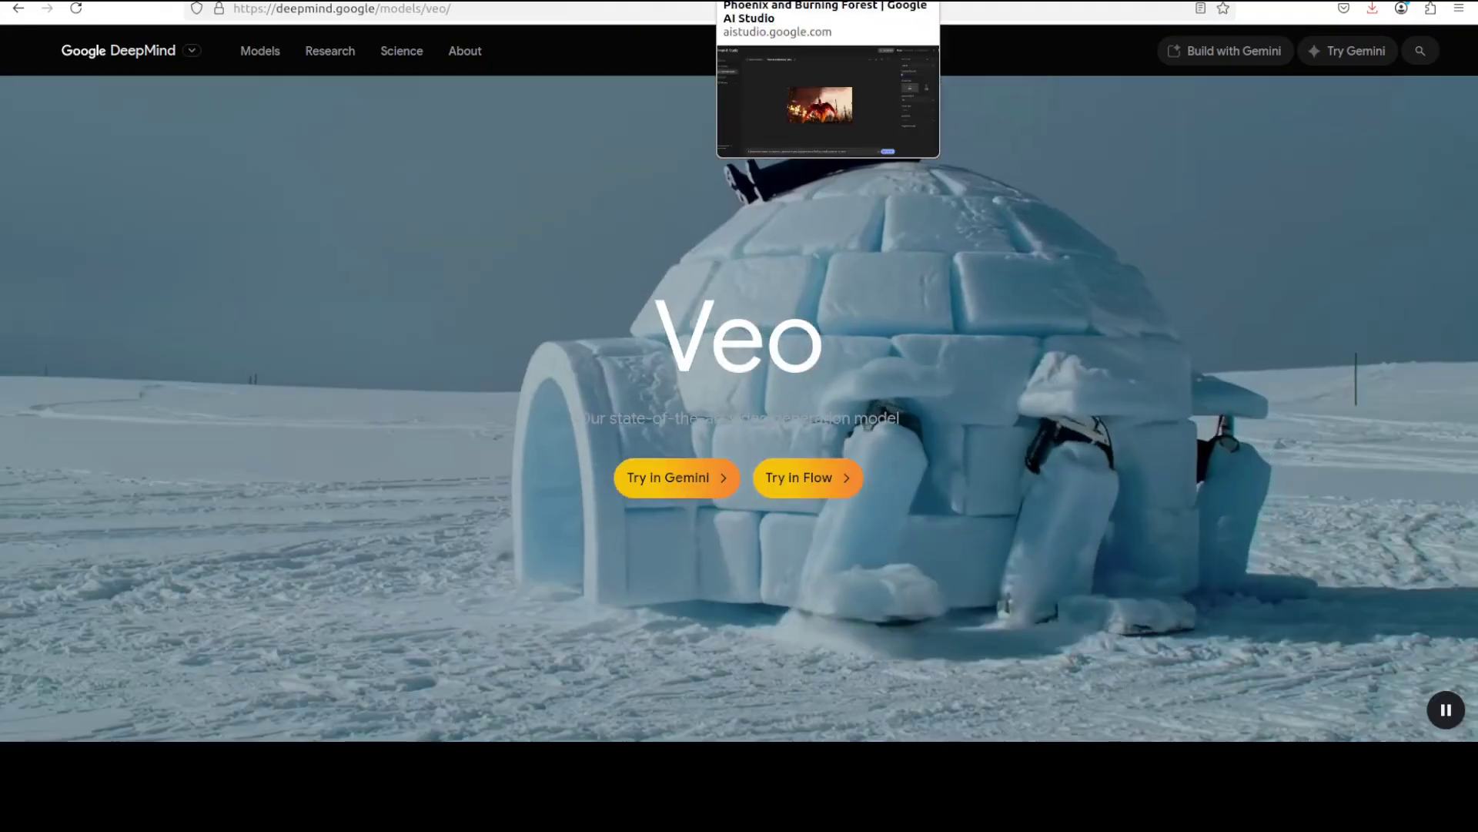
{"action": "left_click", "coordinate": [827, 1]}
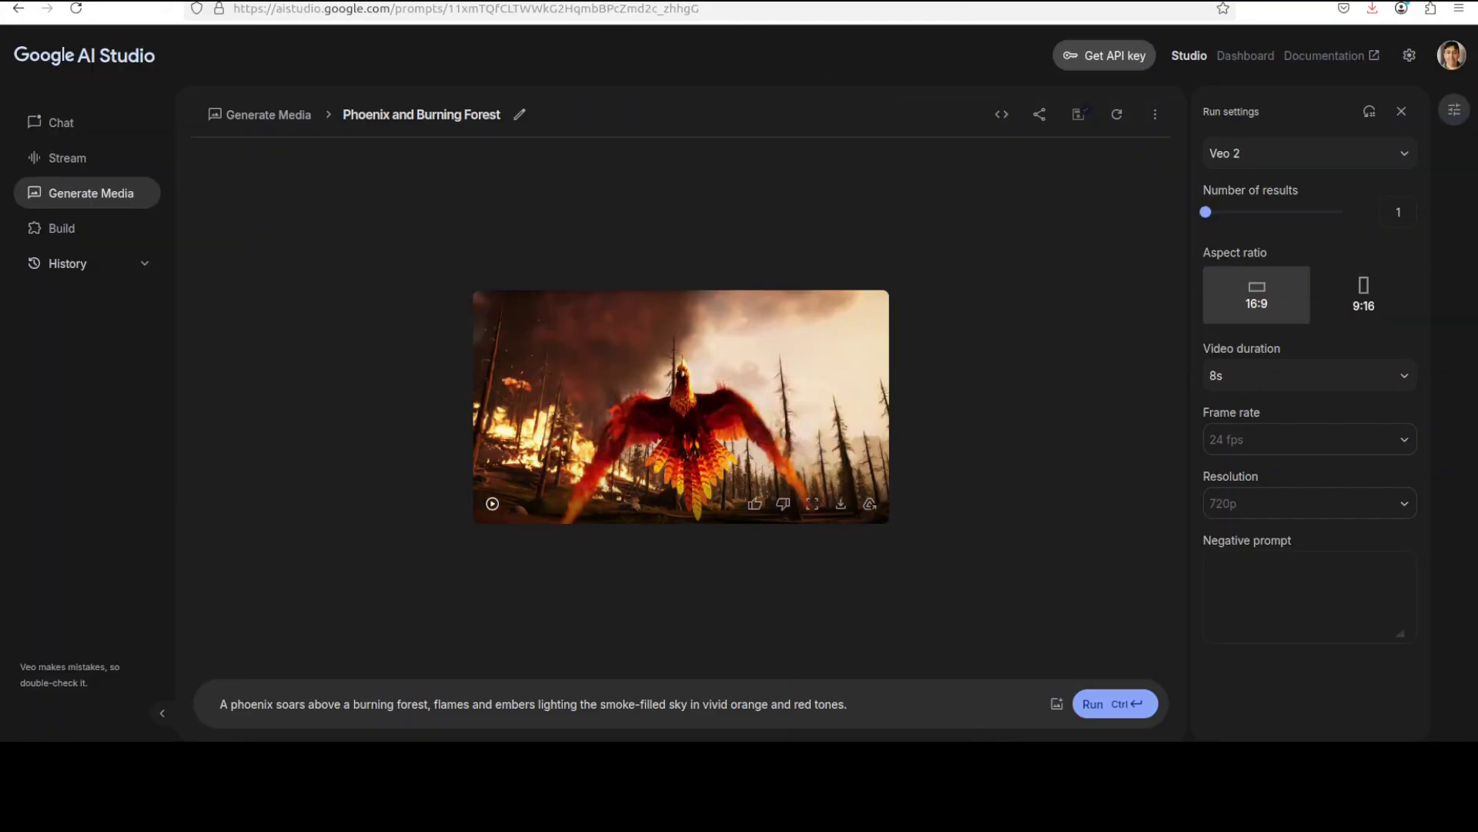
{"action": "key", "text": "ctrl+Tab"}
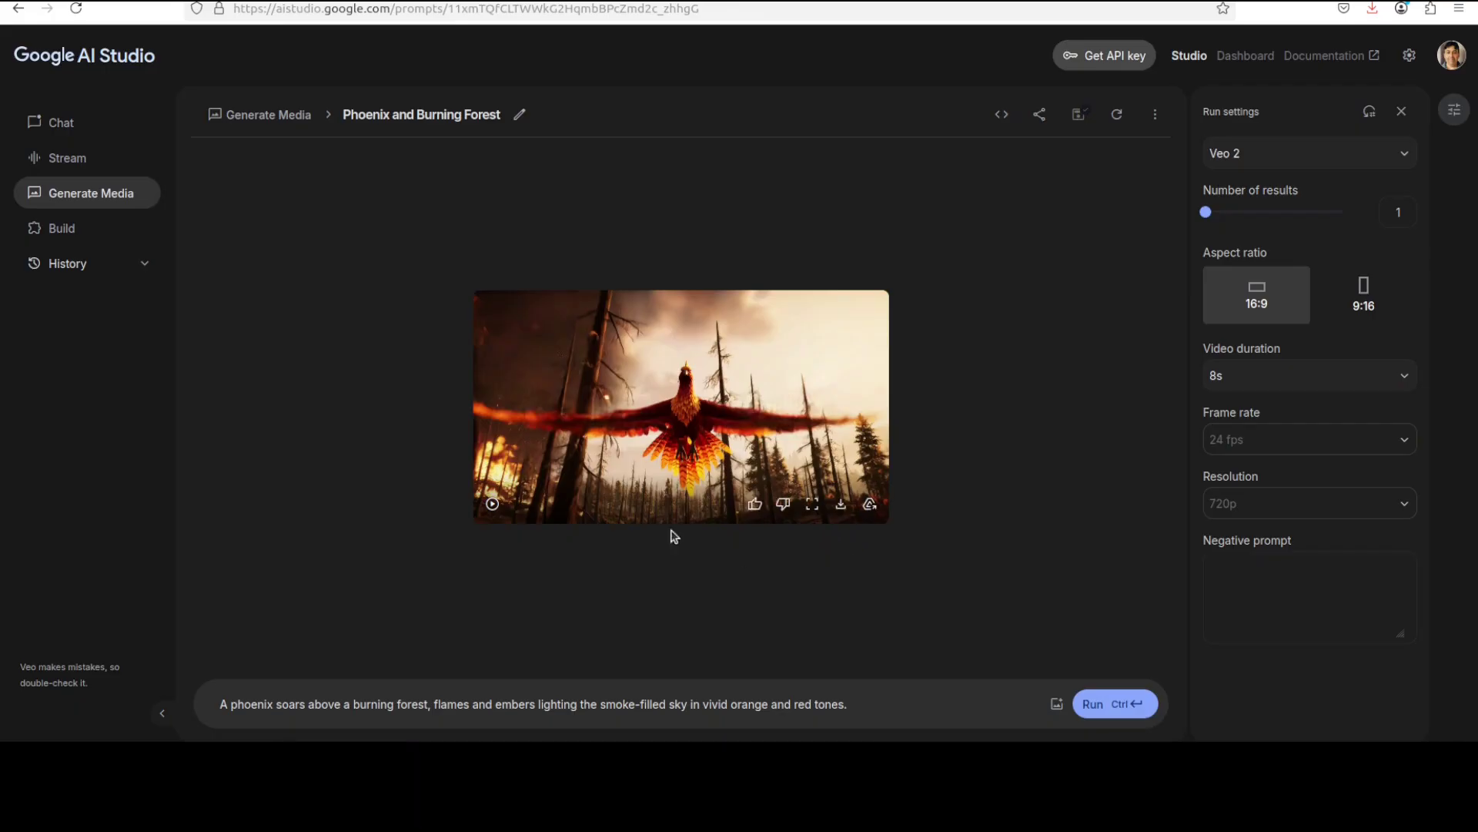
{"action": "left_click", "coordinate": [492, 503]}
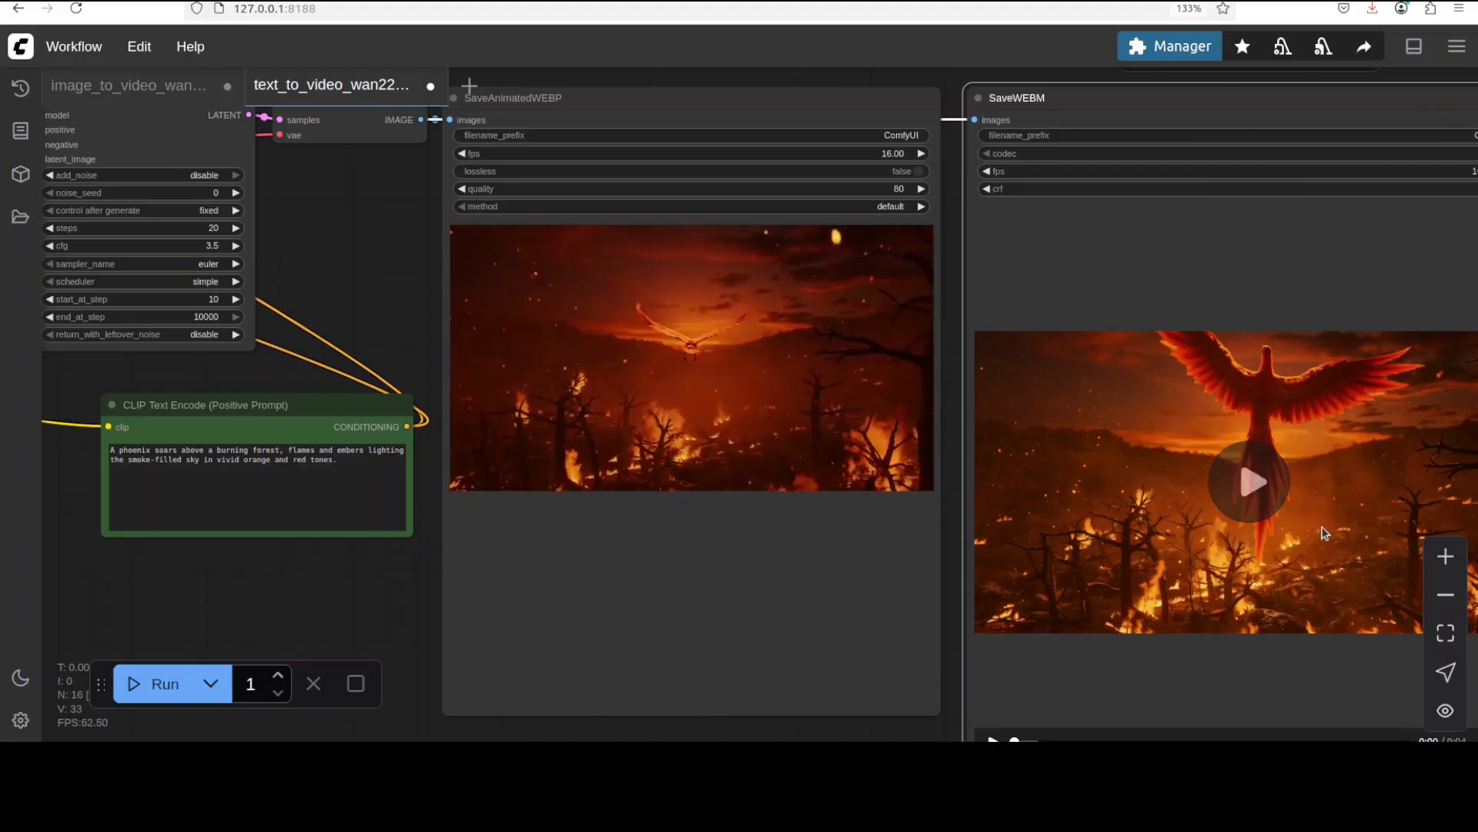
Play the phoenix video in ComfyUI's SaveWEBM node and move the node over SaveAnimatedWEBP to view the video in full screen.
{"action": "left_click", "coordinate": [1248, 483]}
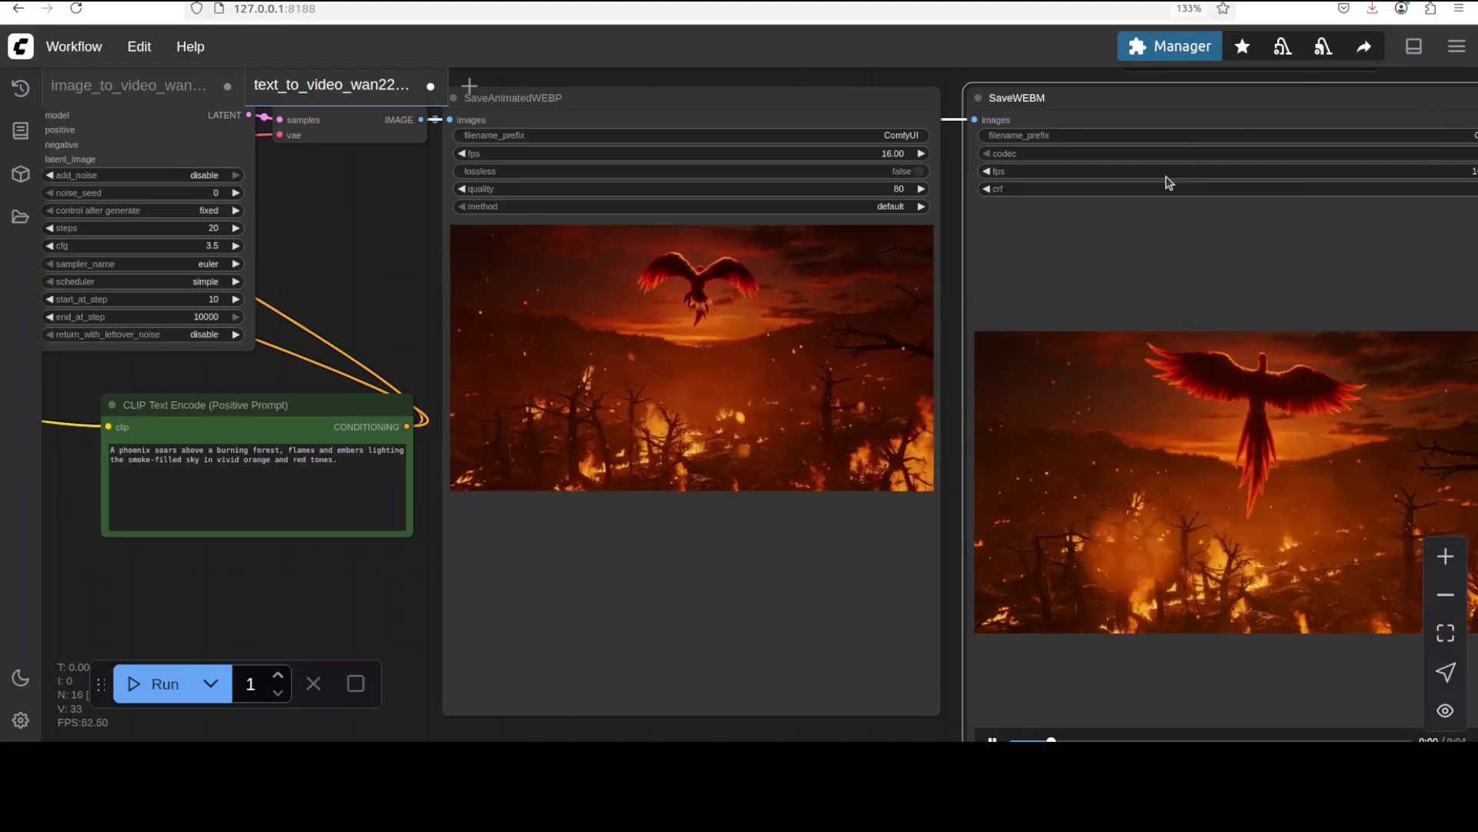
{"action": "left_click_drag", "start_coordinate": [1160, 113], "coordinate": [842, 105]}
{"action": "left_click", "coordinate": [1189, 734]}
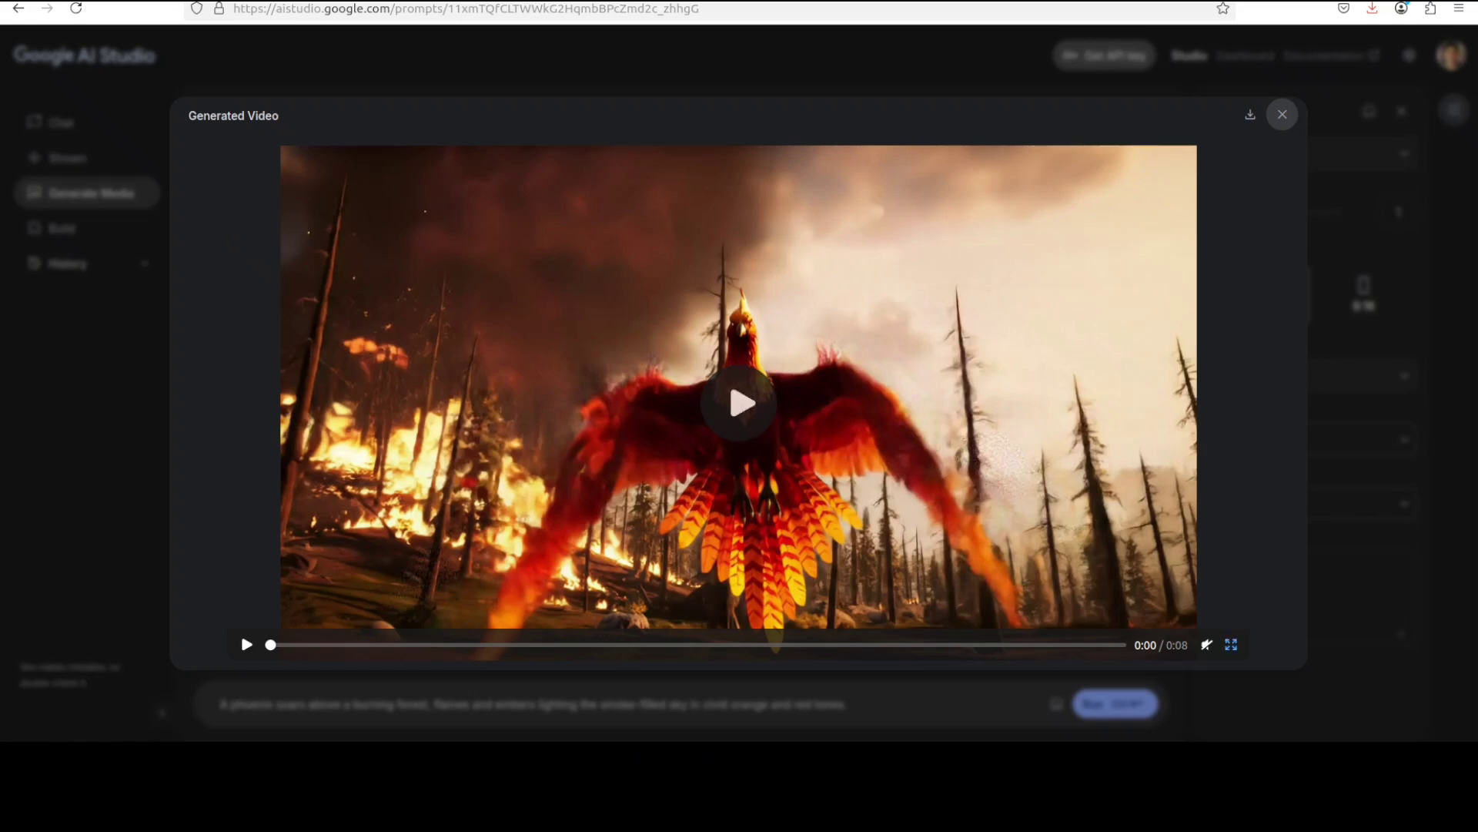
Play the generated phoenix video from Google AI Studio in full screen and exit full screen.
{"action": "left_click", "coordinate": [1231, 645]}
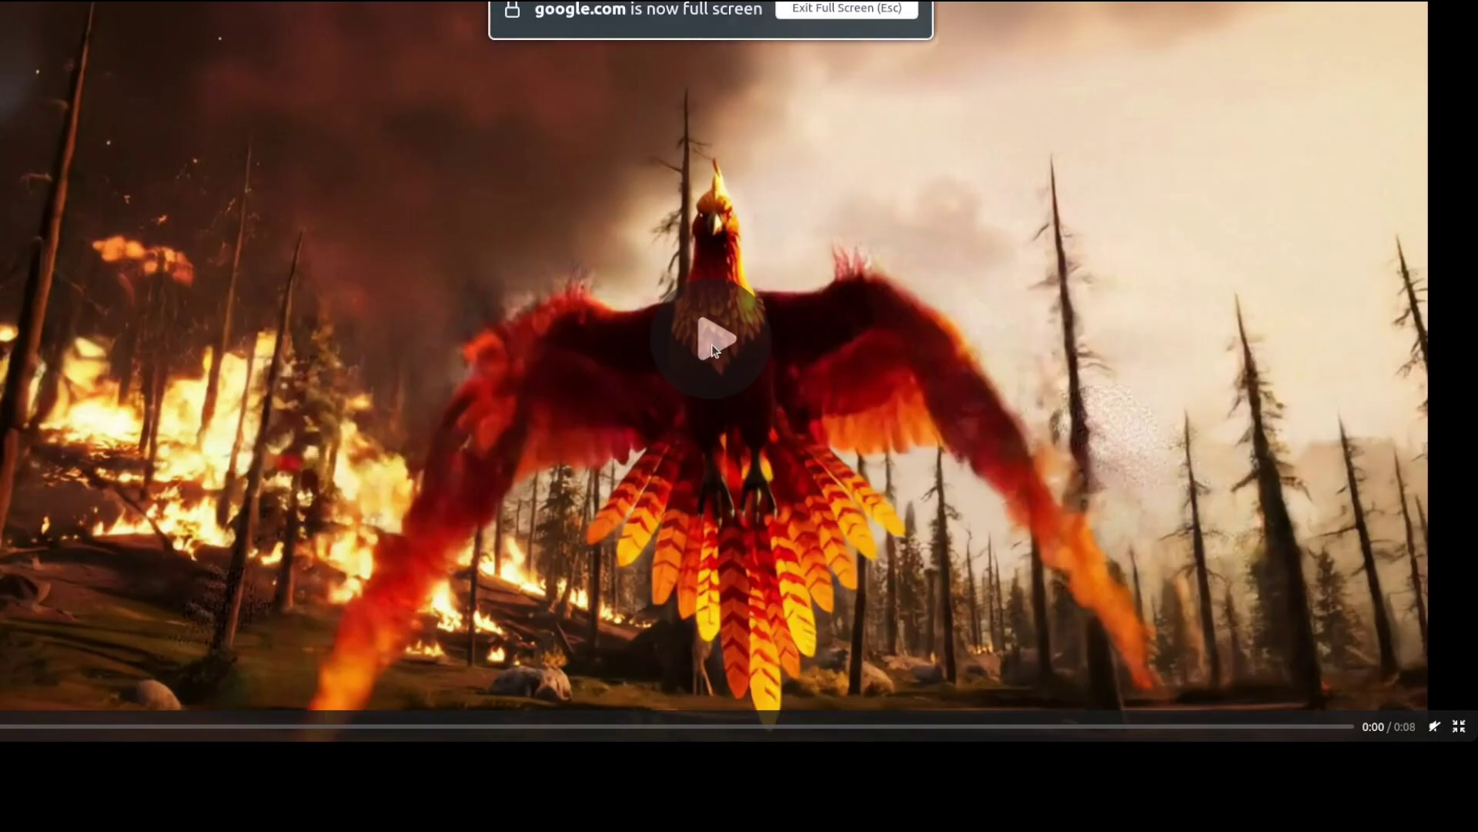
{"action": "key", "text": "space"}
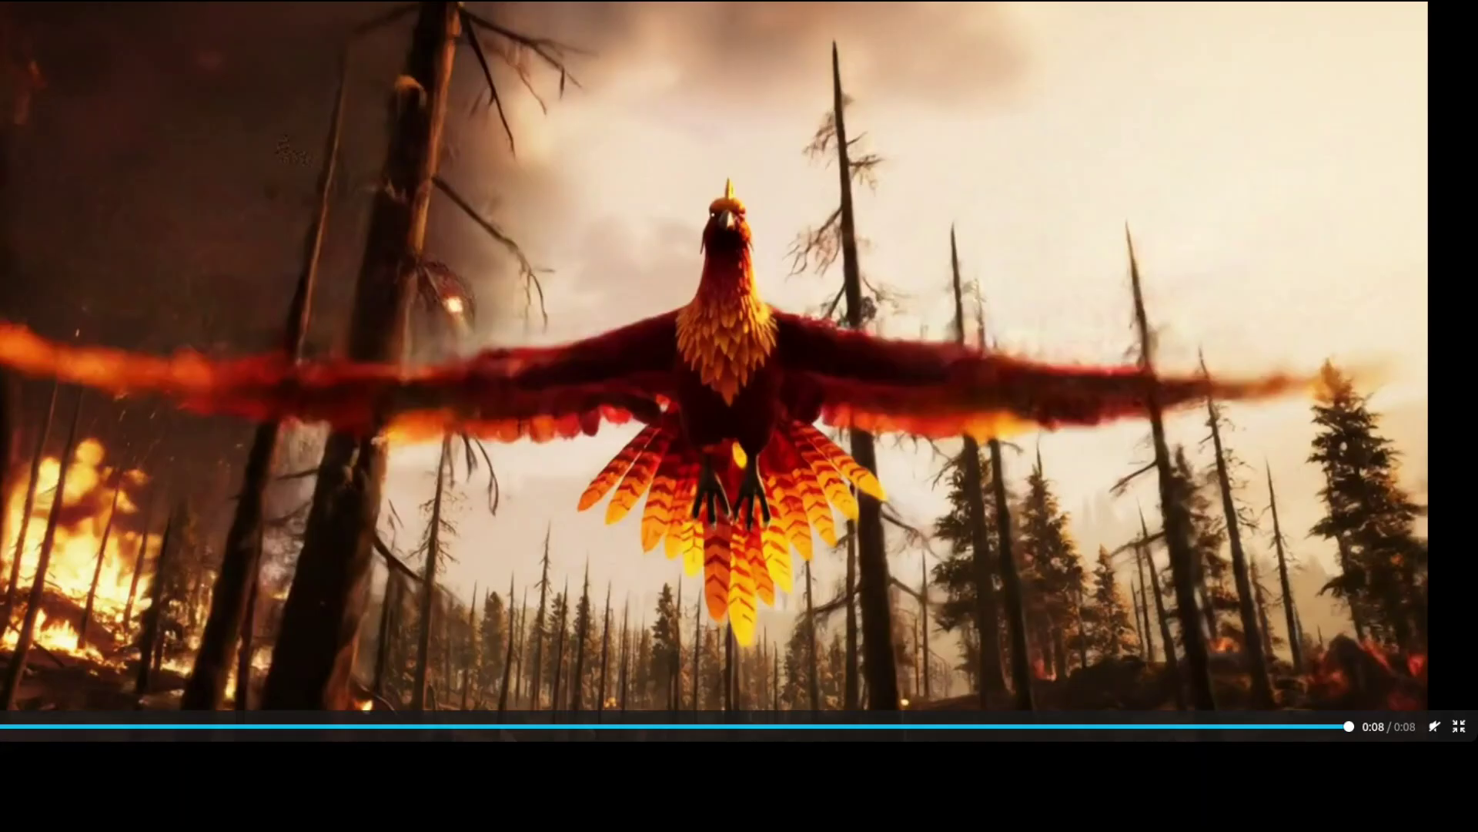
{"action": "key", "text": "Escape"}
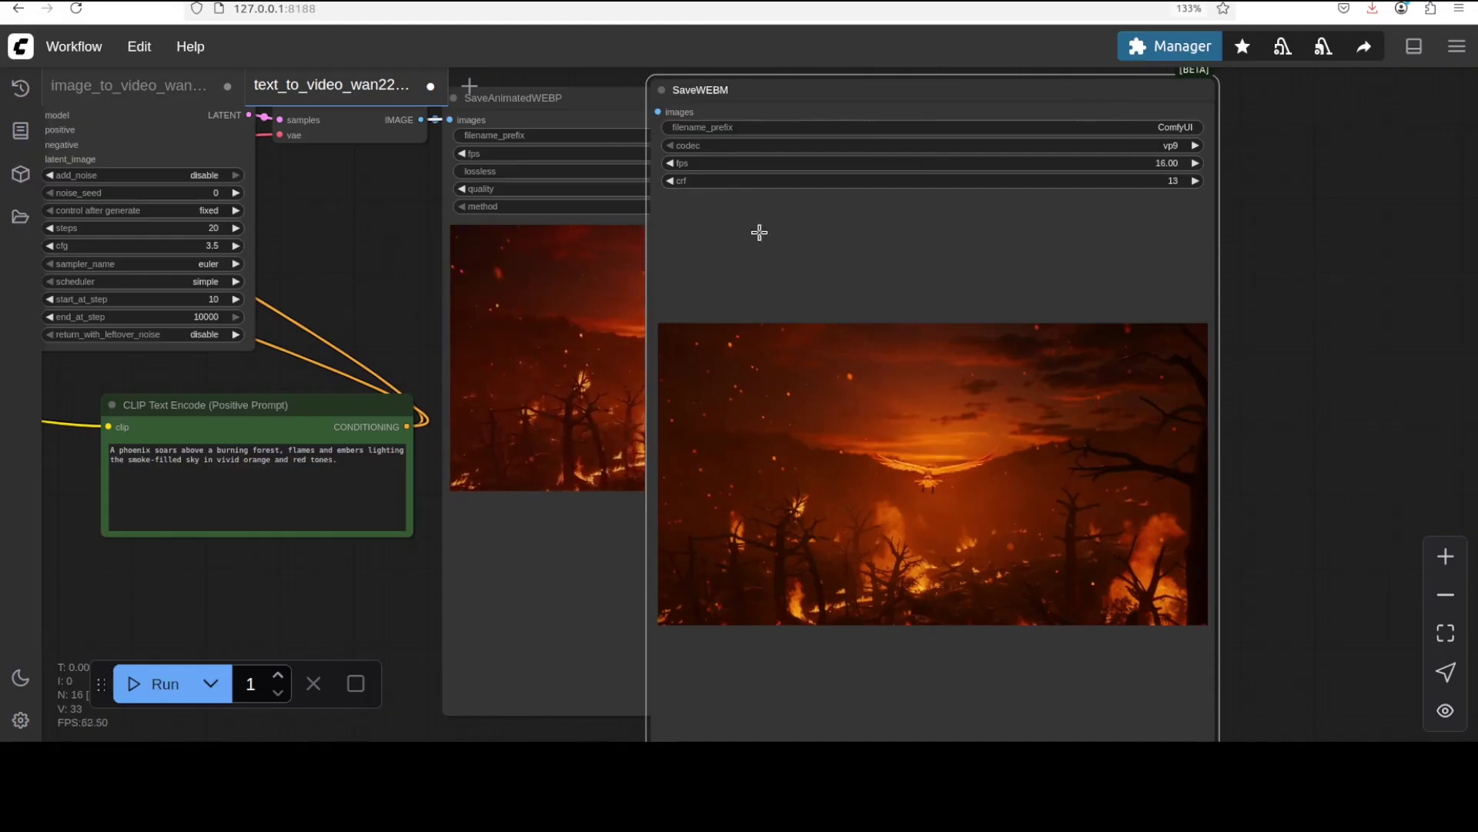
Move the SaveWEBM node in ComfyUI clear of the SaveAnimatedWEBP node so both previews sit side by side.
{"action": "left_click_drag", "start_coordinate": [970, 89], "coordinate": [1349, 77]}
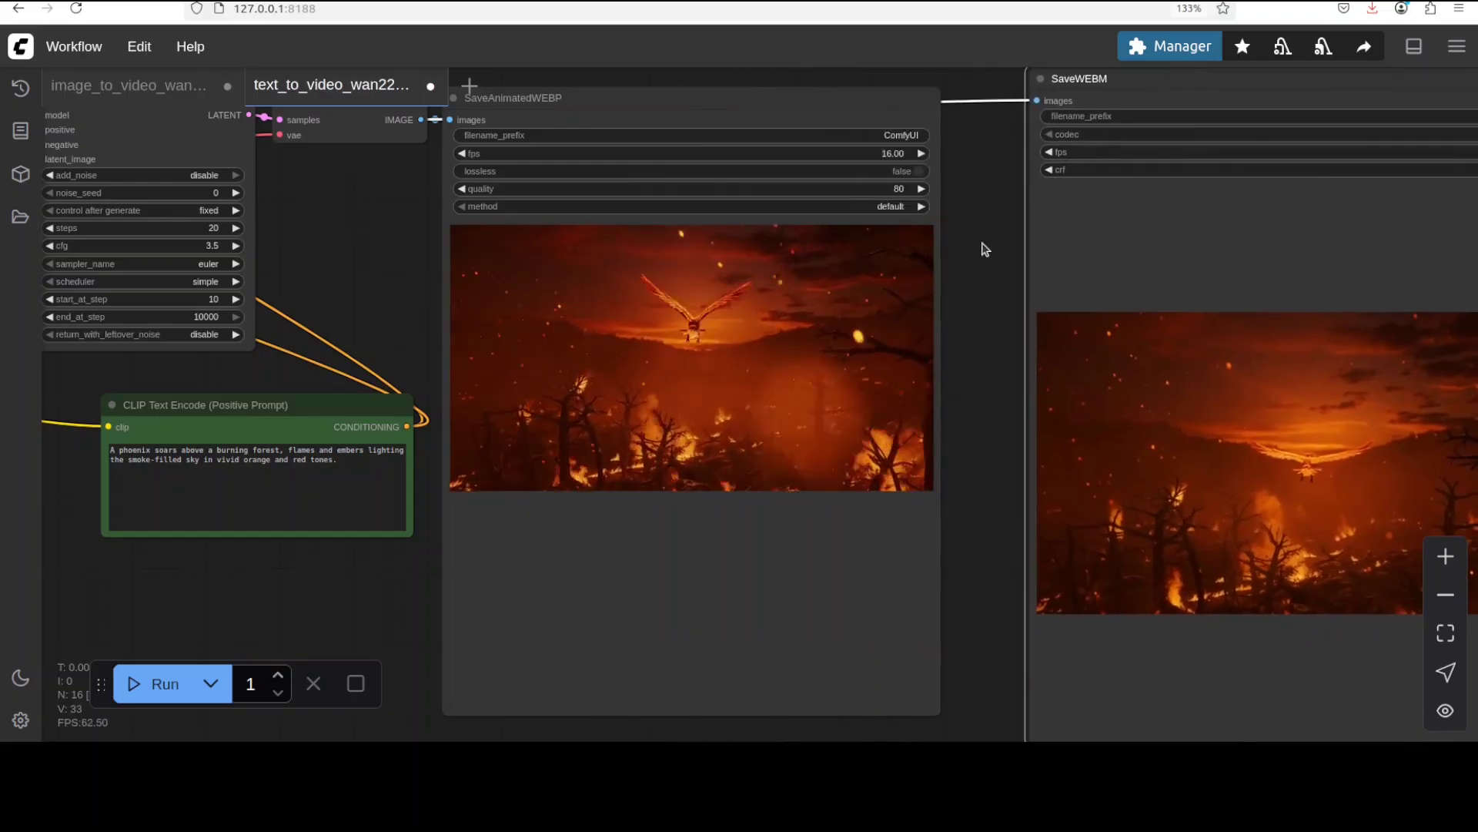